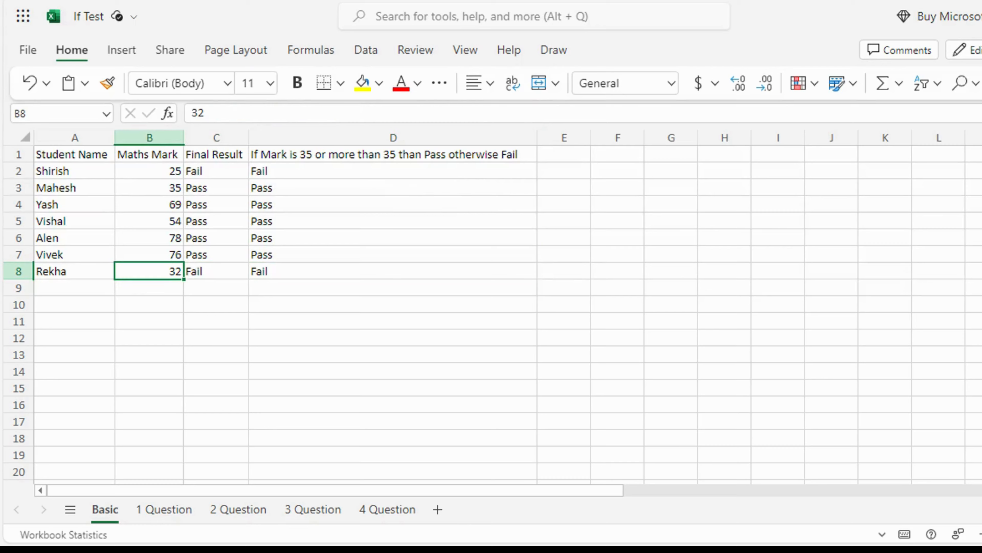
# - Set the Maths Mark in B8 to 34
pyautogui.write('34')
pyautogui.press('Right')
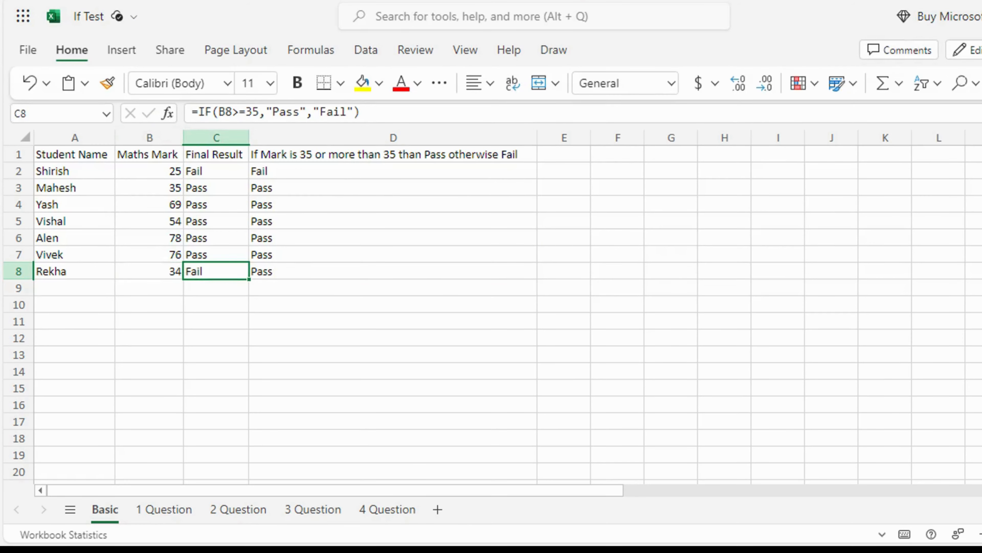
pyautogui.press('Right')
pyautogui.hotkey('ctrl', 'Up')
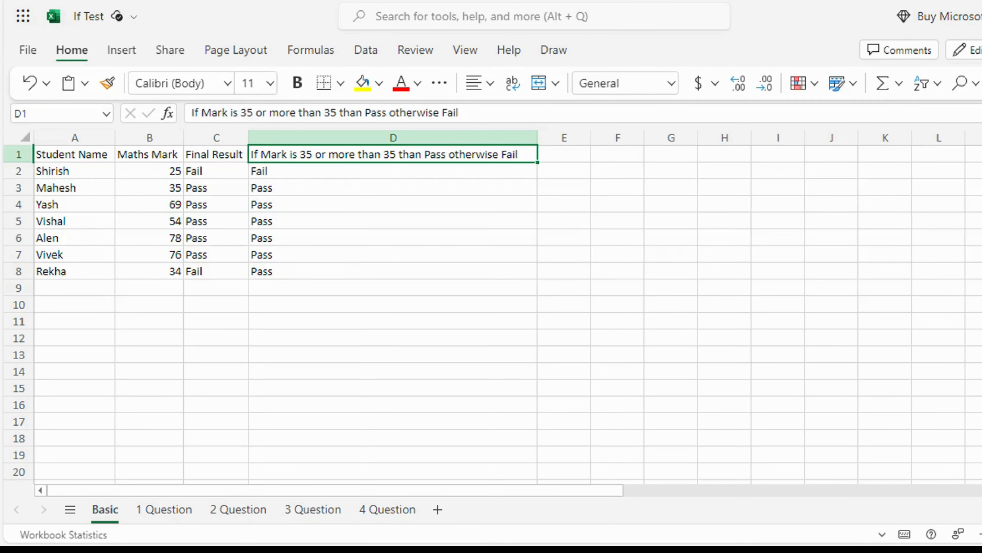
# - Try to change the condition of the IF formula in D2 to B2=<34
pyautogui.press('Down')
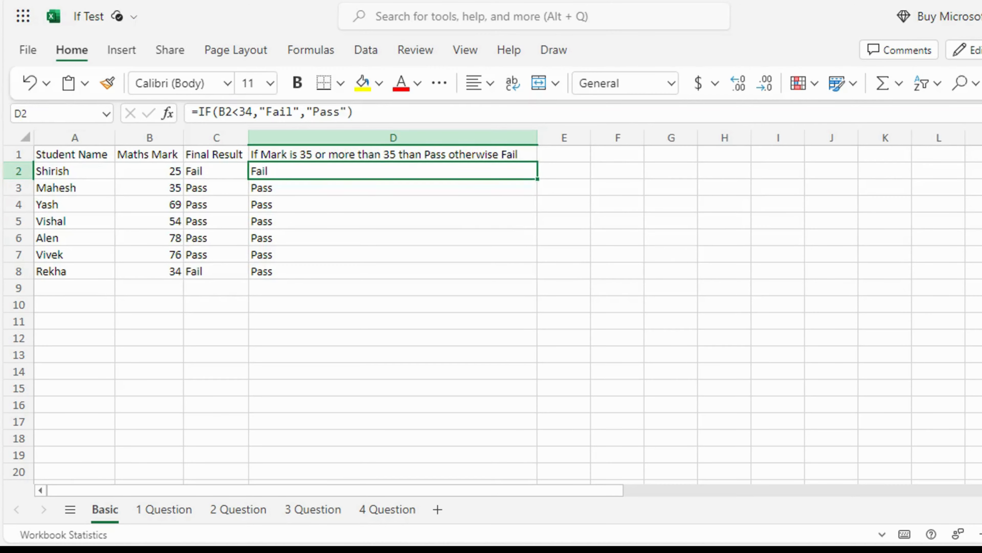
pyautogui.click(233, 112)
pyautogui.write('=')
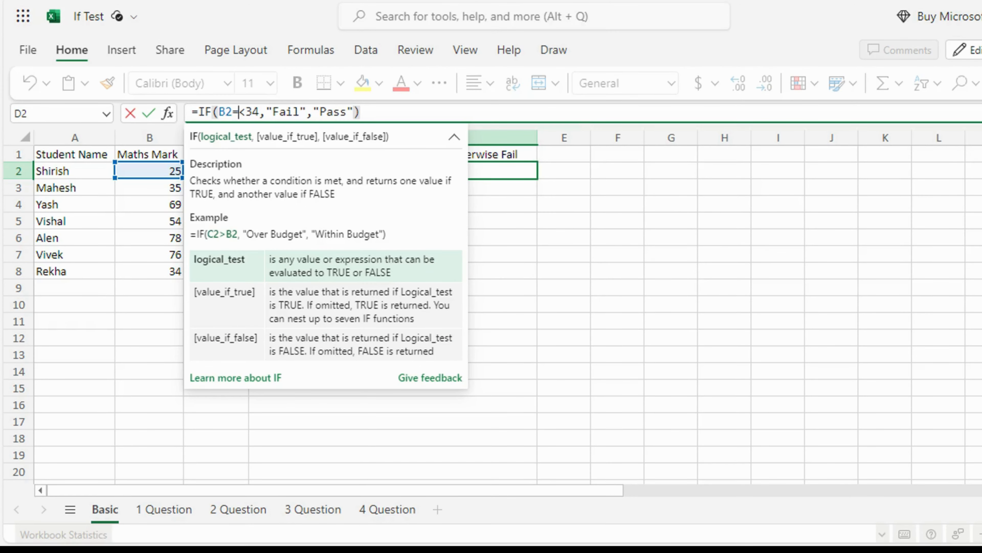
pyautogui.press('Return')
pyautogui.press('Up')
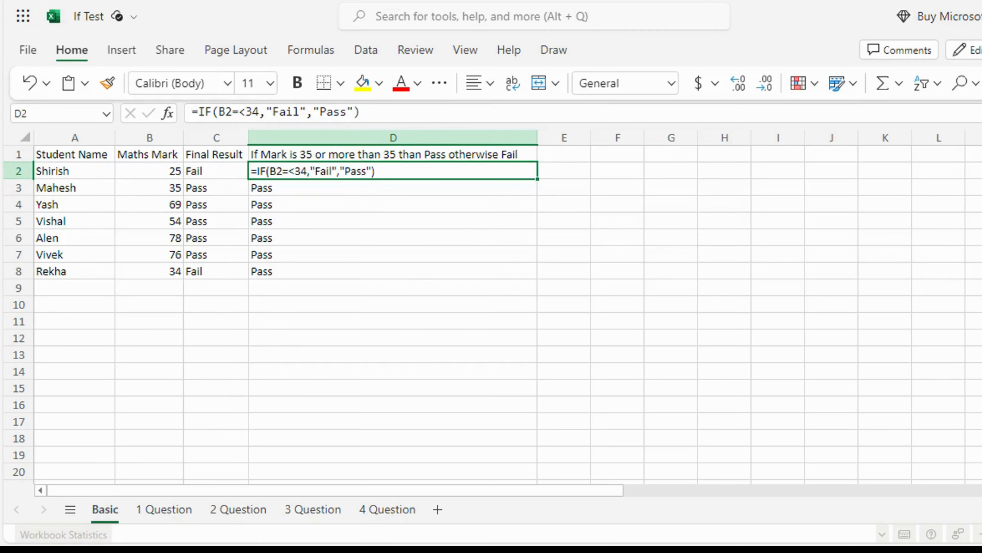
pyautogui.press('Down')
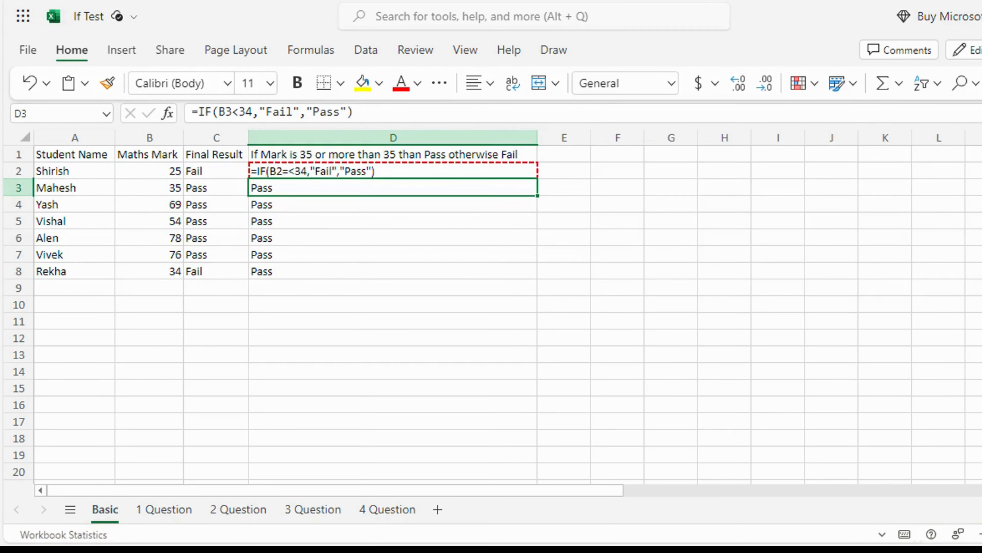
pyautogui.click(658, 301)
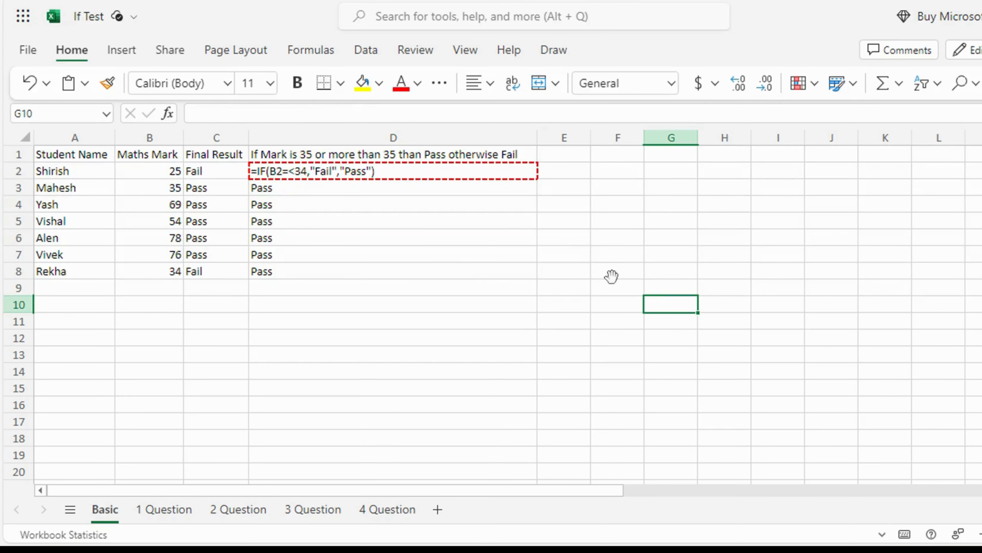
pyautogui.click(424, 182)
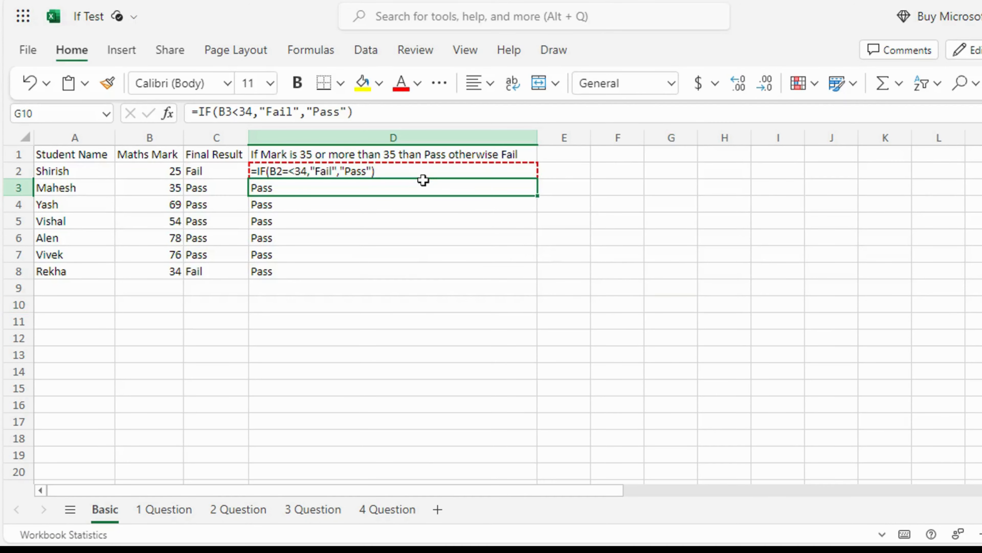
# - Correct the formula in D2 to =IF(B2<=34,"Fail","Pass")
pyautogui.click(398, 169)
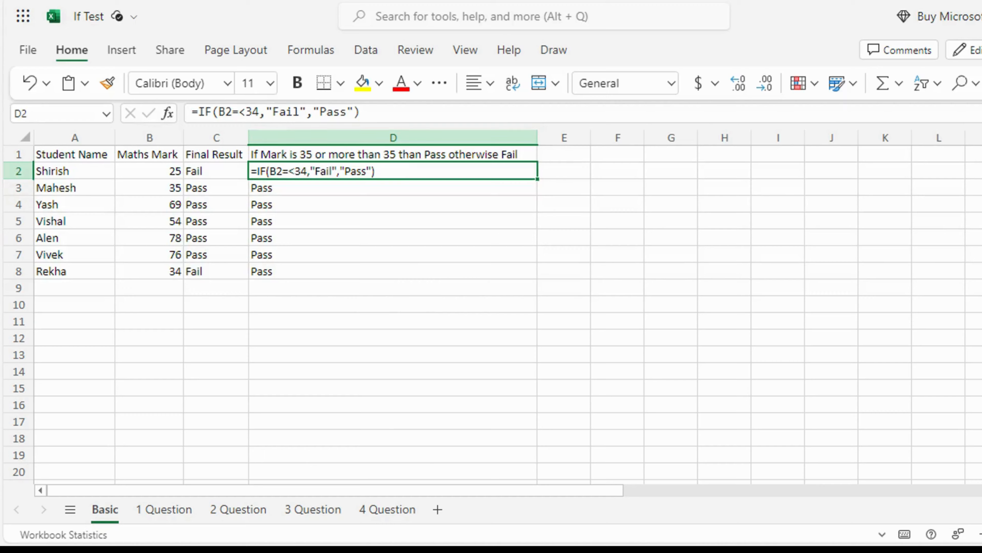
pyautogui.click(360, 112)
pyautogui.press('BackSpace')
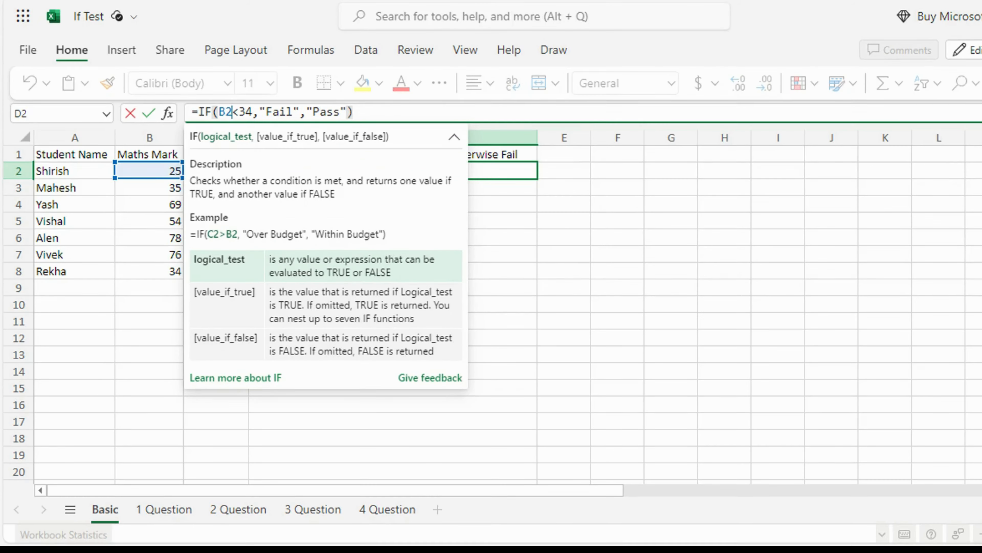
pyautogui.write('=')
pyautogui.press('Return')
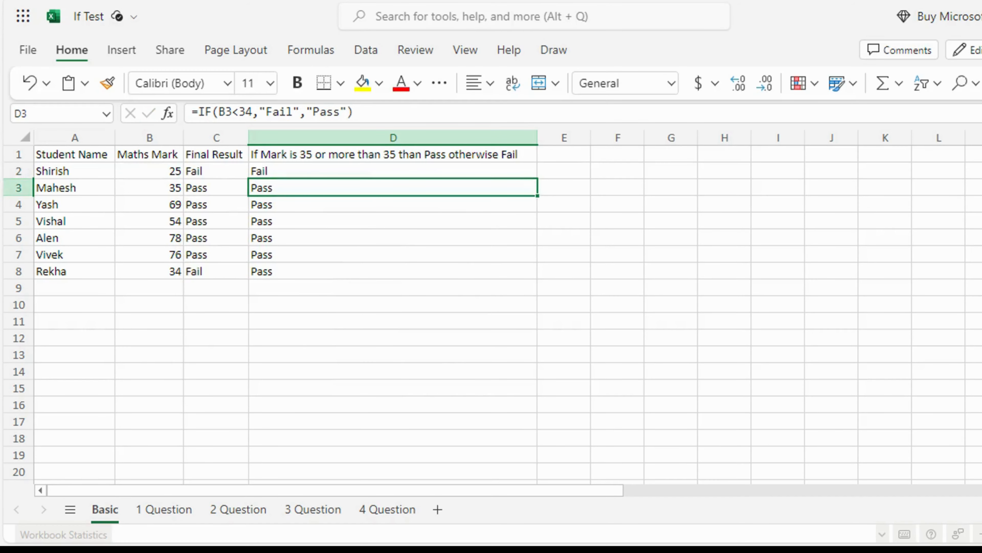
# - Fill the corrected formula from D2 down to D8
pyautogui.press('Up')
pyautogui.hotkey('ctrl', 'shift', 'Down')
pyautogui.hotkey('ctrl', 'd')
# - Compare the Pass/Fail results and formulas in columns C and D against the Maths Marks
pyautogui.press('Up')
pyautogui.press('Down')
pyautogui.press('Down')
pyautogui.press('Down')
pyautogui.press('Down')
pyautogui.press('Down')
pyautogui.press('Down')
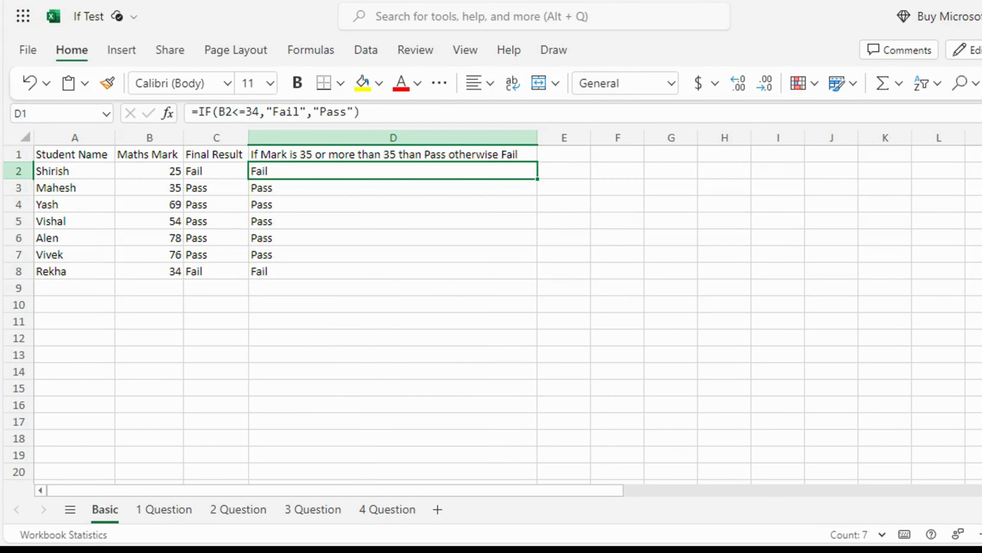
pyautogui.press('Down')
pyautogui.press('Left')
pyautogui.press('Up')
pyautogui.press('Up')
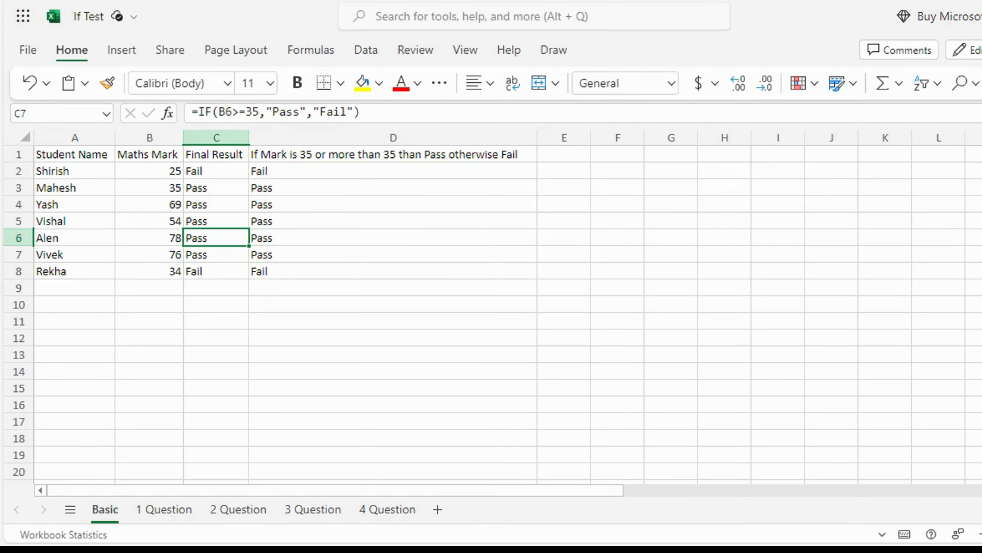
pyautogui.press('Left')
pyautogui.press('Down')
pyautogui.press('Down')
pyautogui.press('Up')
pyautogui.press('Right')
pyautogui.press('Right')
pyautogui.press('Up')
pyautogui.press('Up')
pyautogui.press('Up')
pyautogui.press('Up')
pyautogui.press('Up')
pyautogui.press('Up')
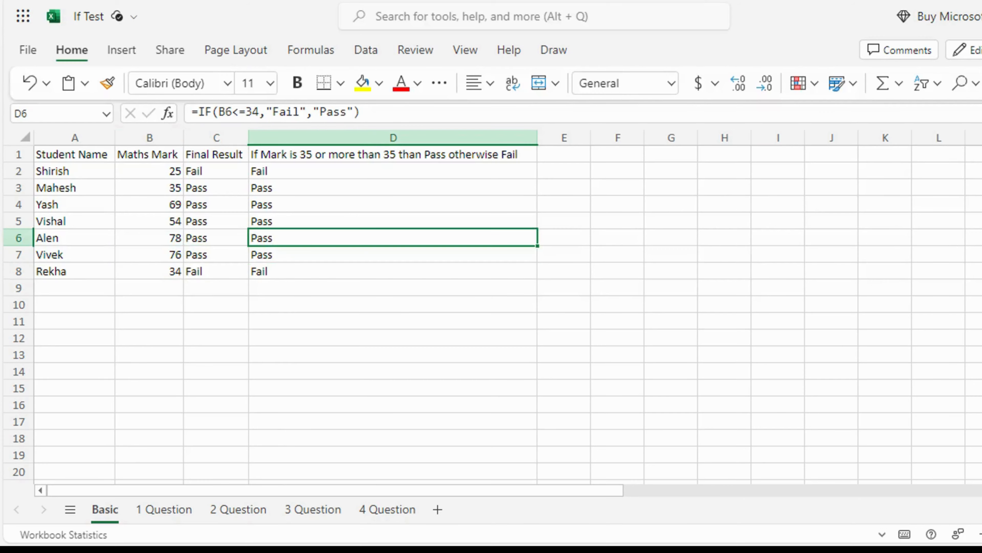
pyautogui.press('Down')
pyautogui.press('Down')
pyautogui.press('Down')
pyautogui.press('Down')
pyautogui.press('Down')
pyautogui.press('Down')
pyautogui.press('Down')
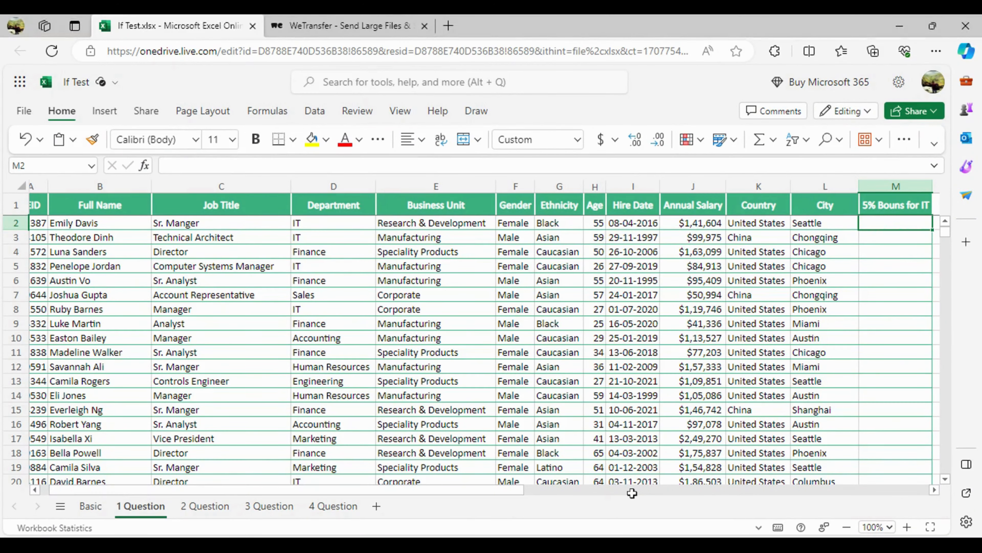
# - Review the employee table's column headers on the 1 Question sheet, from EEID to the 5% Bouns for IT column
pyautogui.hotkey('ctrl', 'Home')
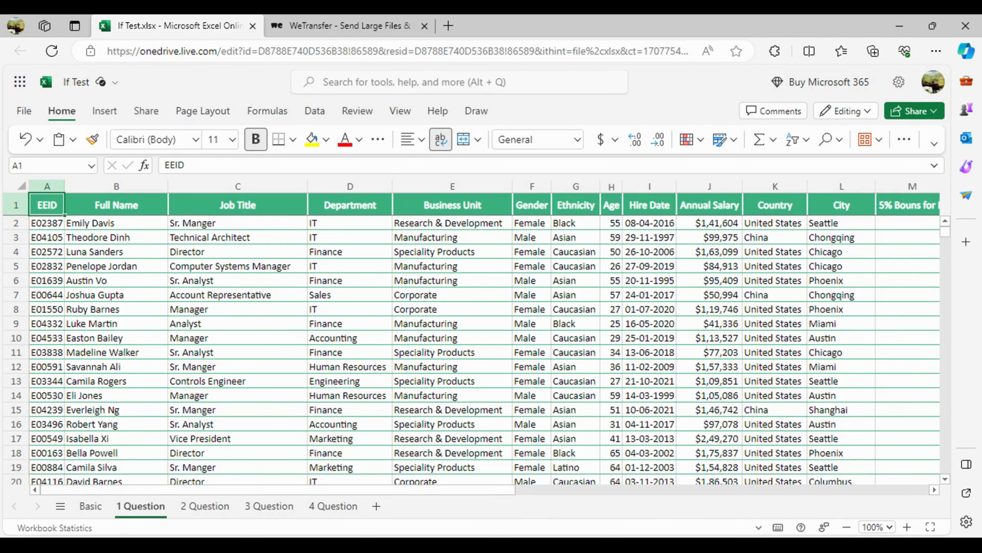
pyautogui.press('Right')
pyautogui.press('Right')
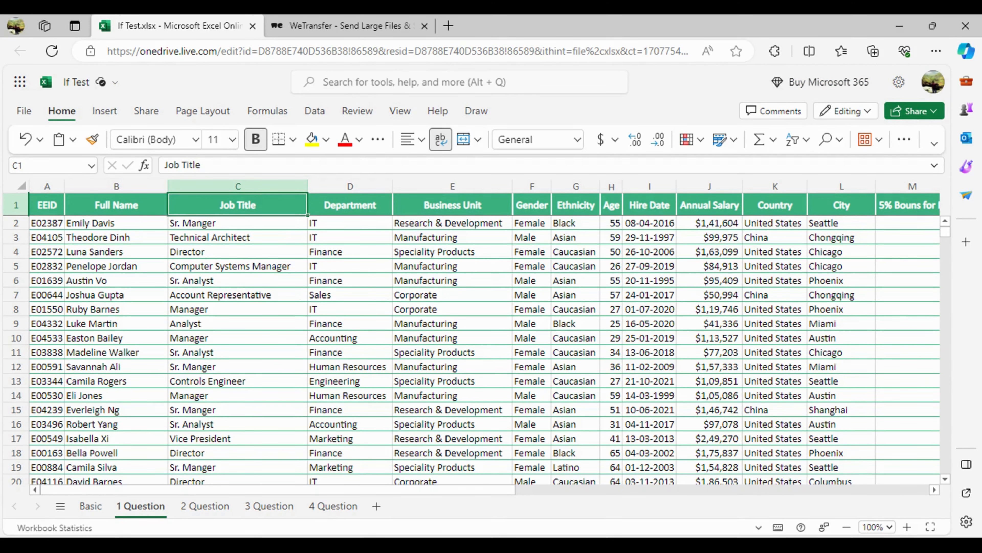
pyautogui.press('Right')
pyautogui.press('Right')
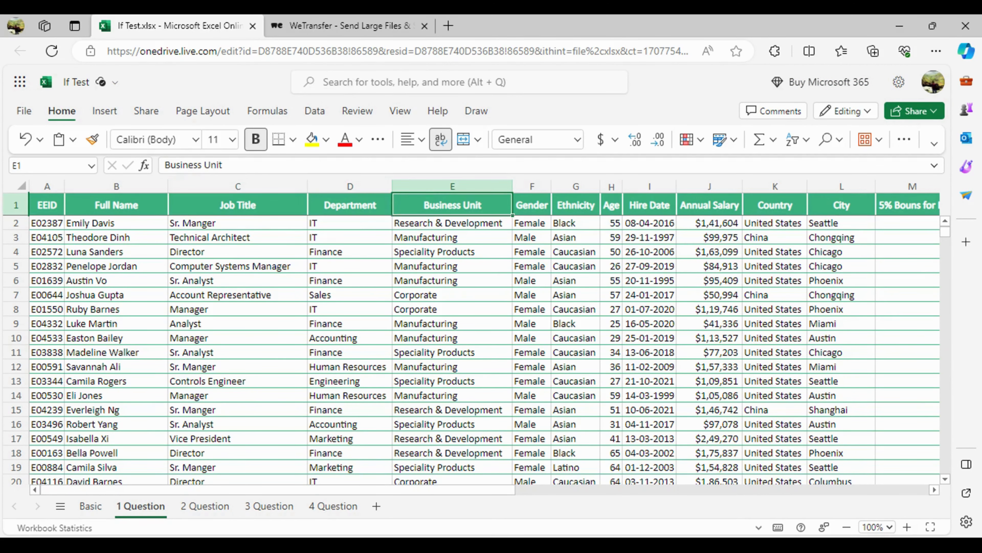
pyautogui.hotkey('ctrl', 'Right')
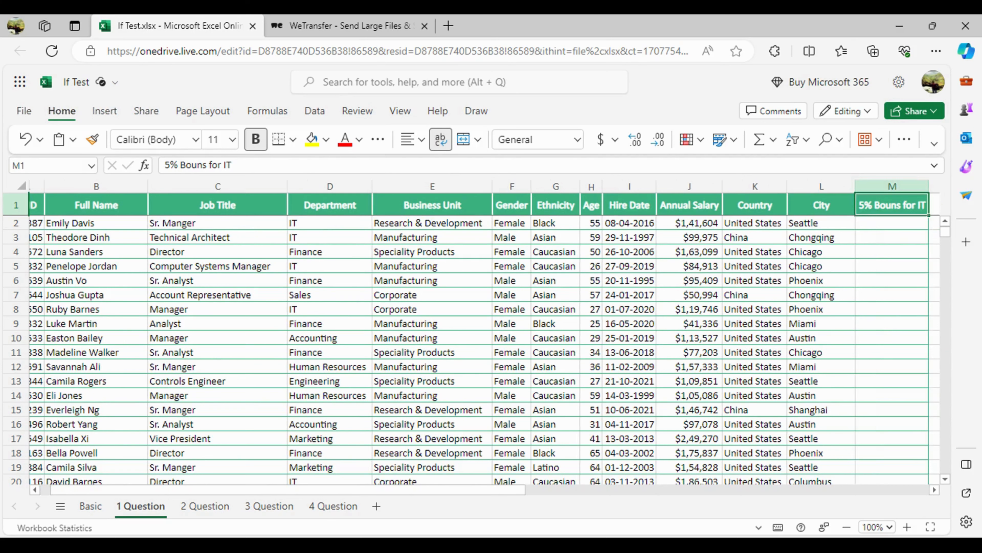
# - Enter the formula =IF(D2="IT",J2*5%,0) in M2 to calculate the 5% bonus for IT employees
pyautogui.press('Down')
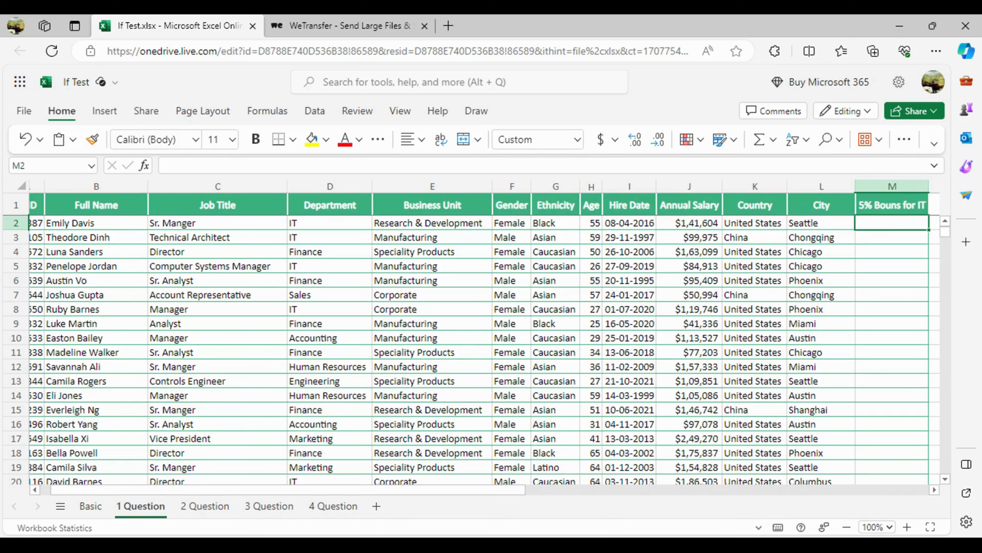
pyautogui.write('=')
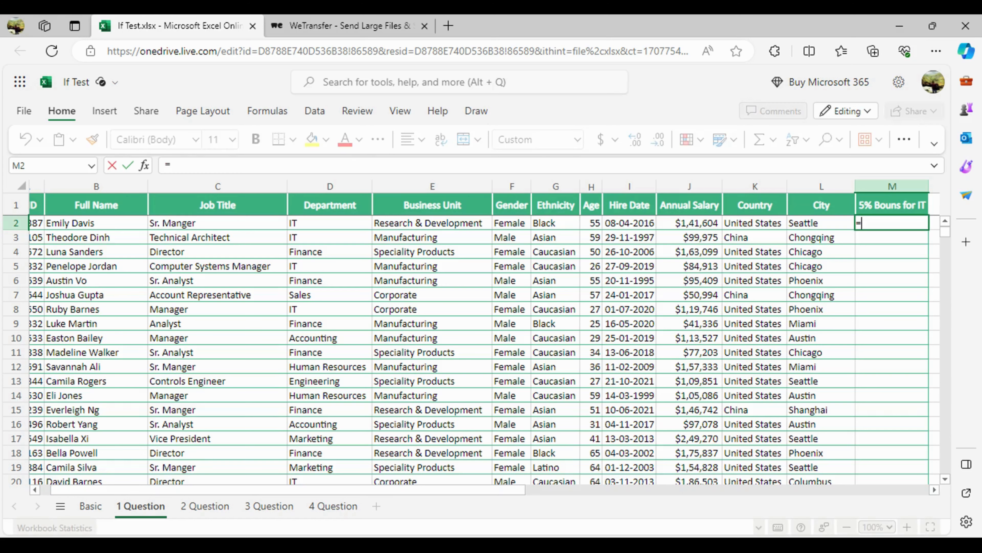
pyautogui.write('if')
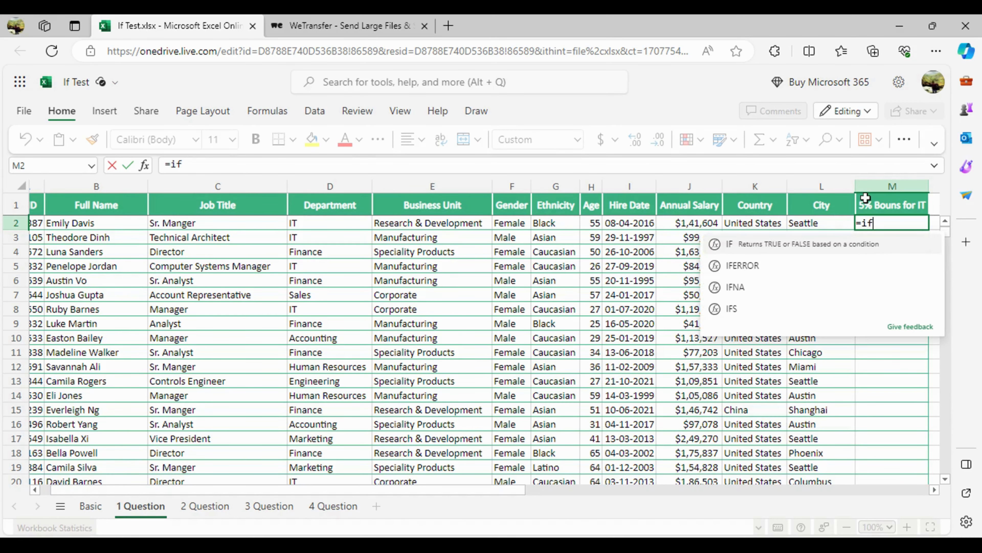
pyautogui.press('Tab')
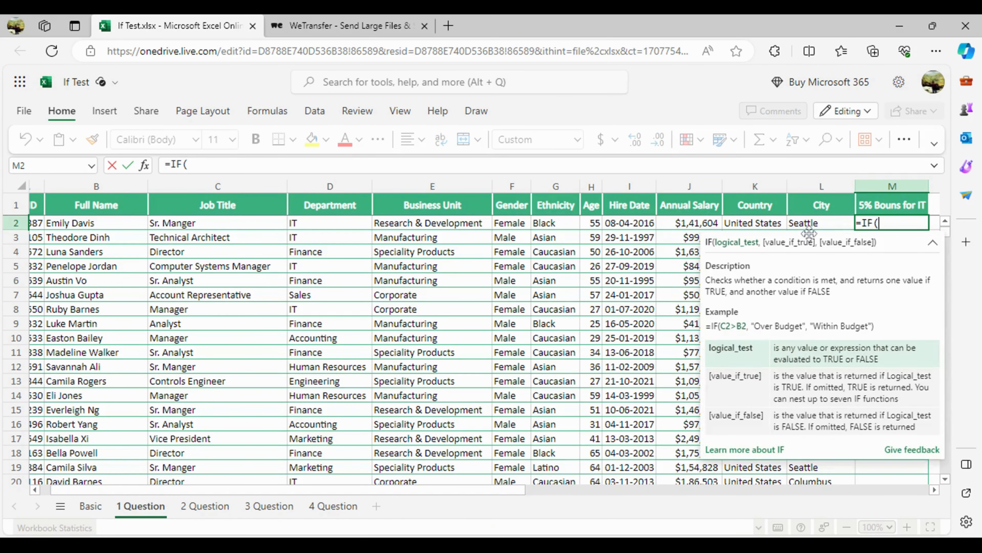
pyautogui.click(333, 223)
pyautogui.write('=')
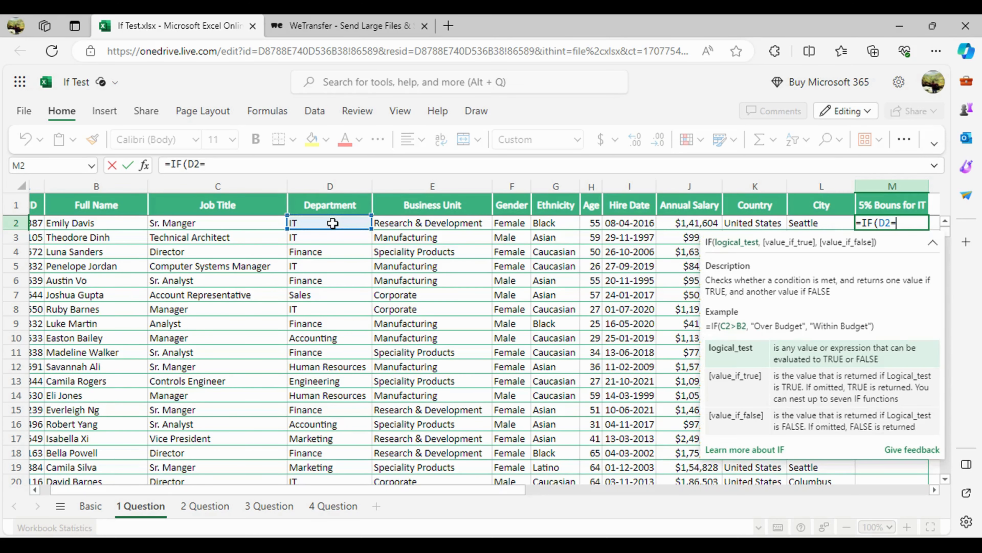
pyautogui.write('"IT",')
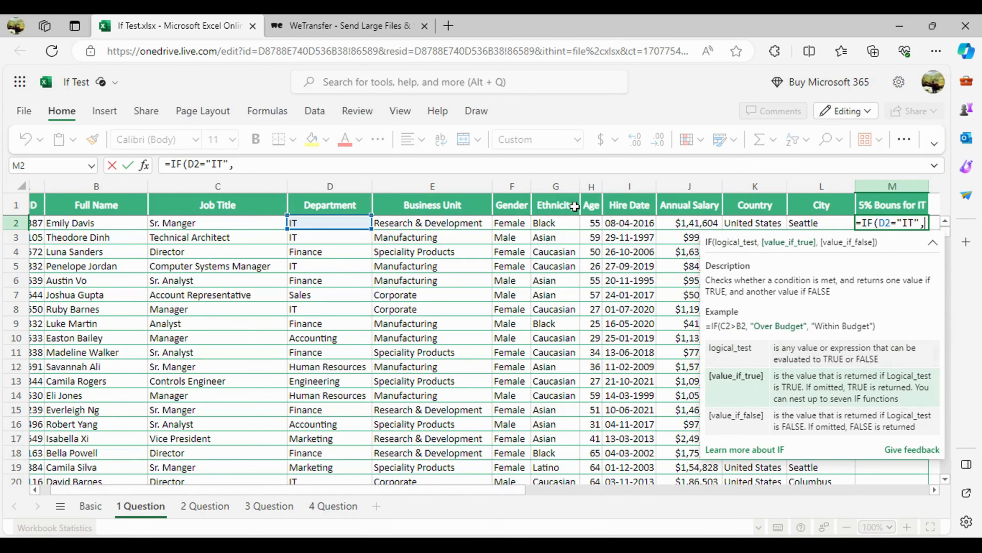
pyautogui.click(690, 221)
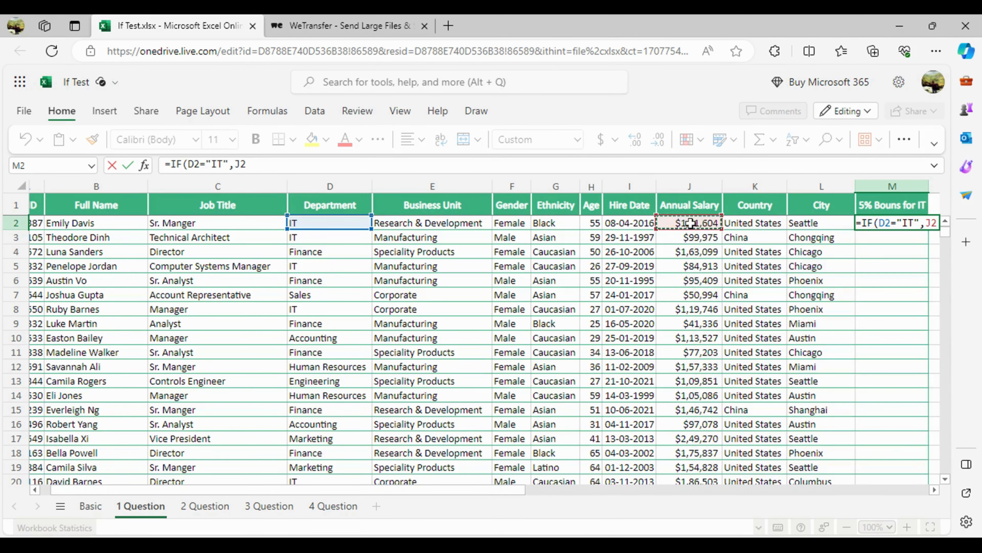
pyautogui.write('*')
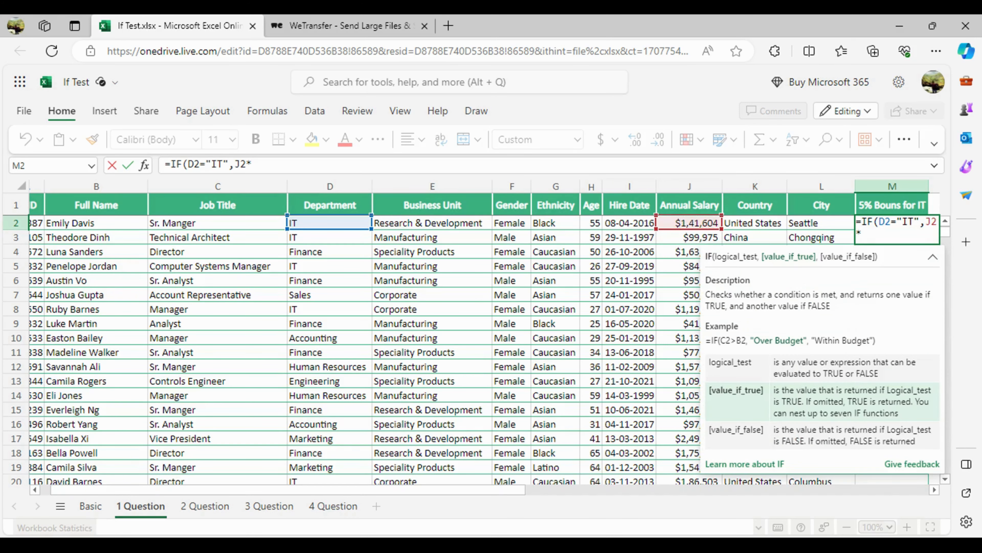
pyautogui.write('5%,0')
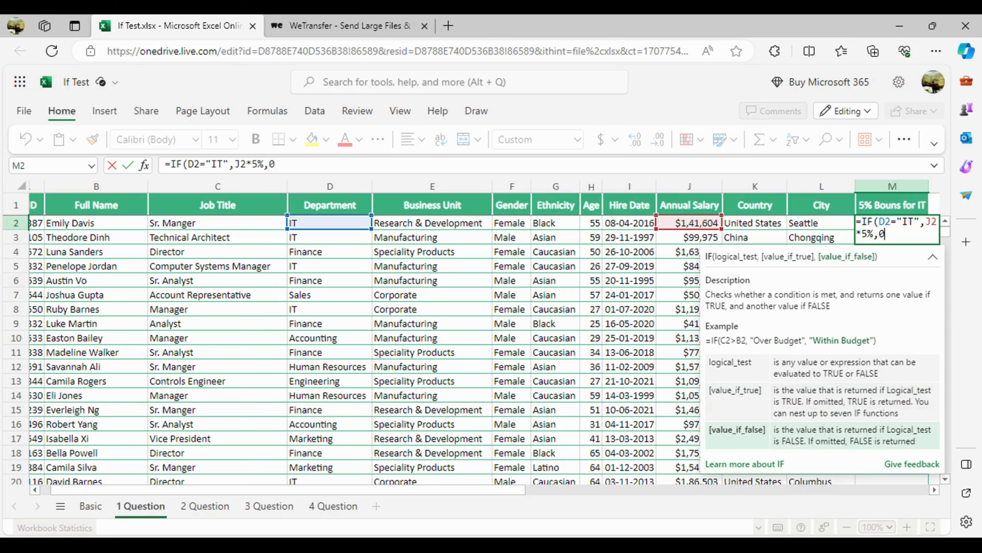
pyautogui.press('Return')
# - Fill the bonus formula from M2 down to M1001 and return to M2
pyautogui.press('Left')
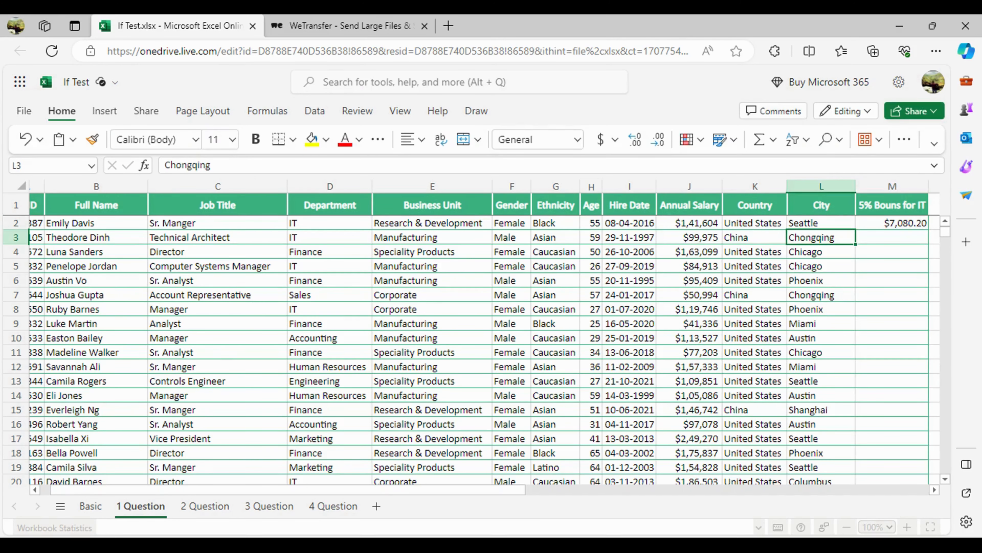
pyautogui.hotkey('ctrl', 'Down')
pyautogui.press('Right')
pyautogui.hotkey('ctrl', 'shift', 'Up')
pyautogui.hotkey('ctrl', 'd')
pyautogui.hotkey('ctrl', 'Up')
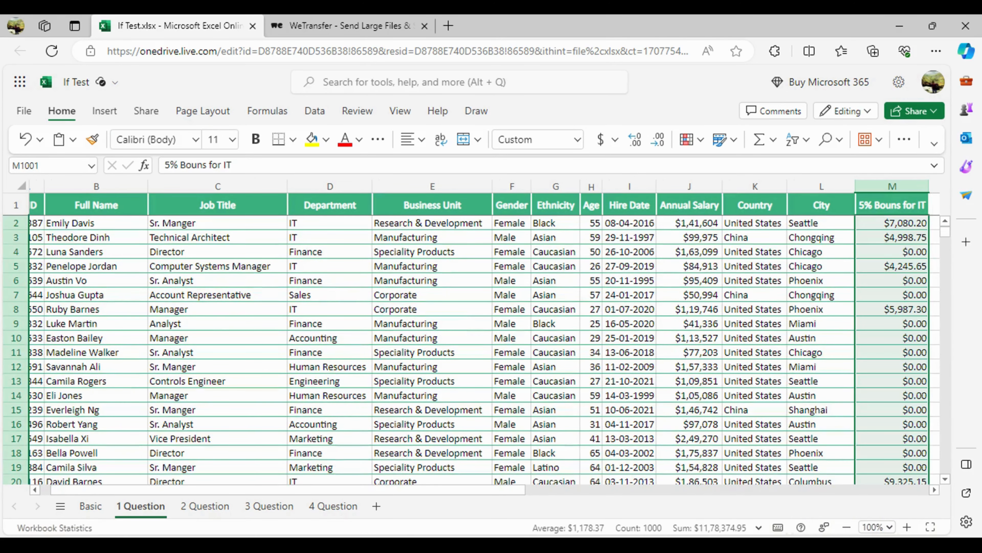
pyautogui.press('Down')
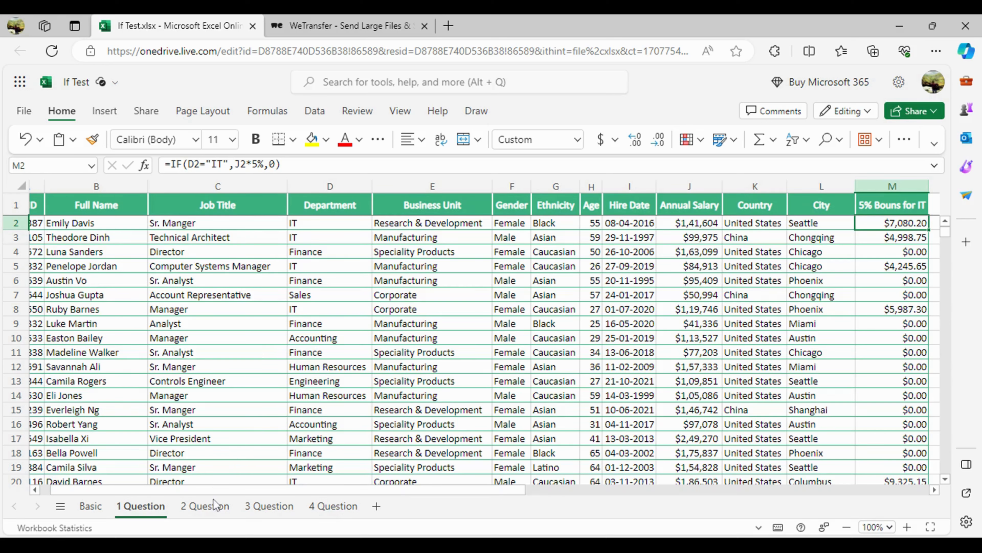
# - Open the 2 Question sheet and select N2, the first empty cell under the 3% direct tax header
pyautogui.click(210, 507)
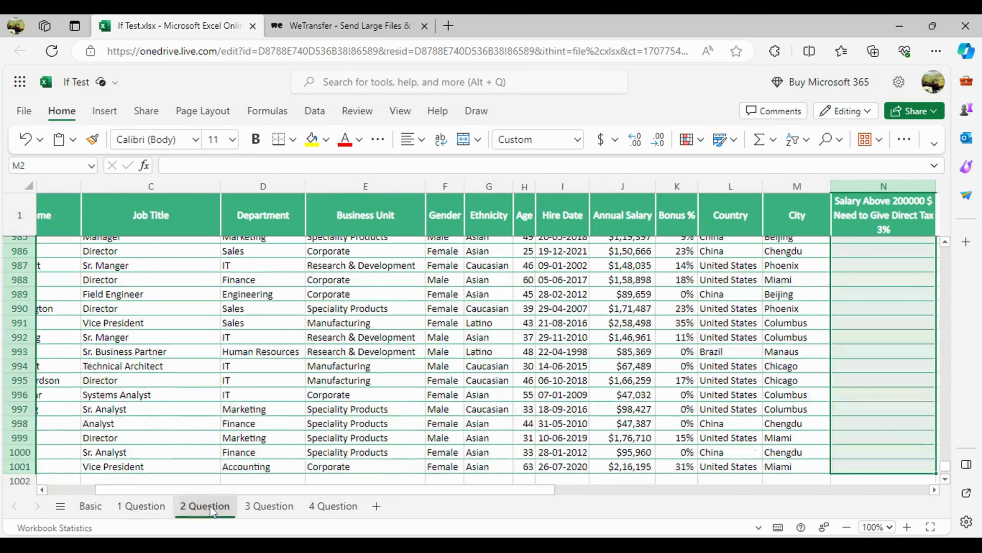
pyautogui.click(348, 208)
pyautogui.hotkey('ctrl', 'Right')
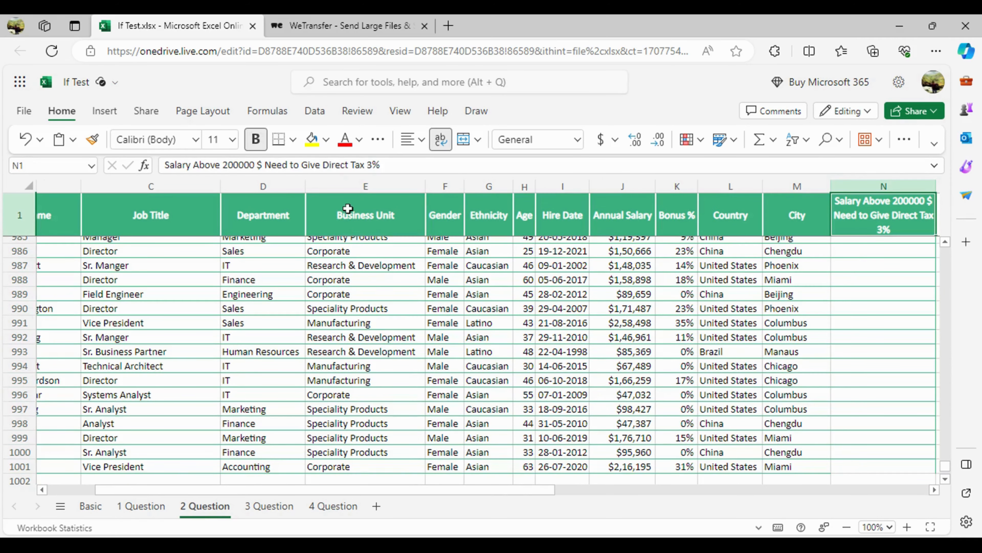
pyautogui.press('Down')
pyautogui.press('Up')
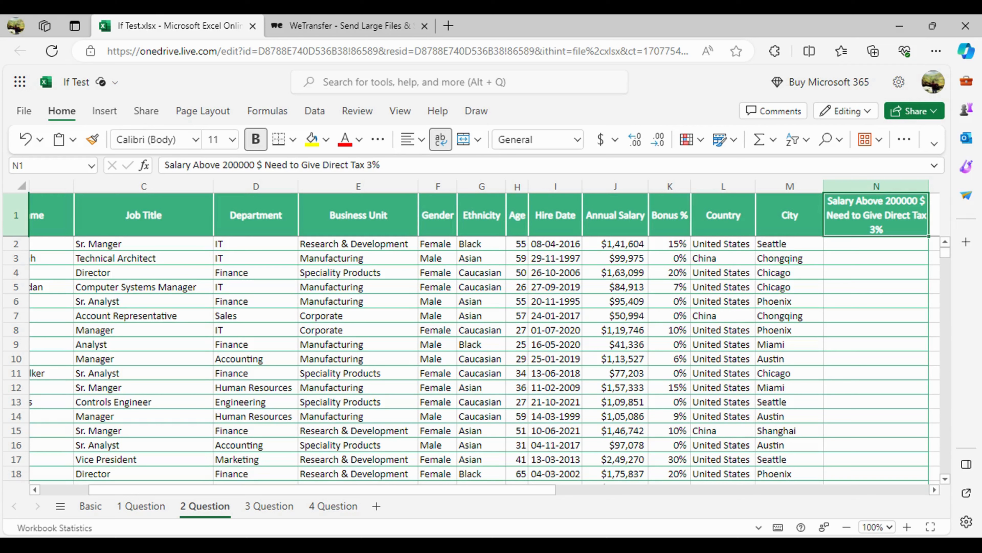
pyautogui.press('Down')
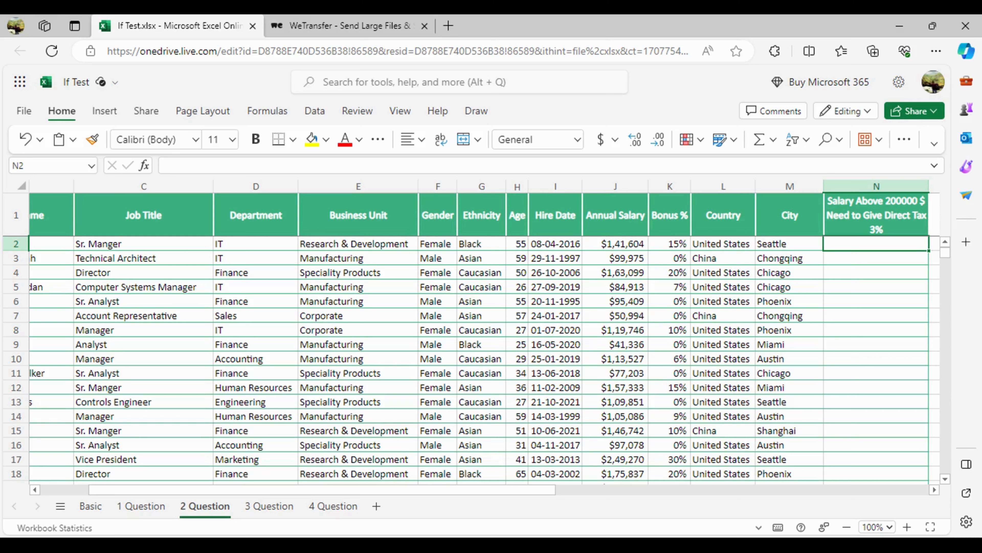
# - Enter the formula =IF(J2>200000,J2*3%,0) in N2 to calculate the 3% direct tax on salaries above 200000
pyautogui.write('=if')
pyautogui.press('Tab')
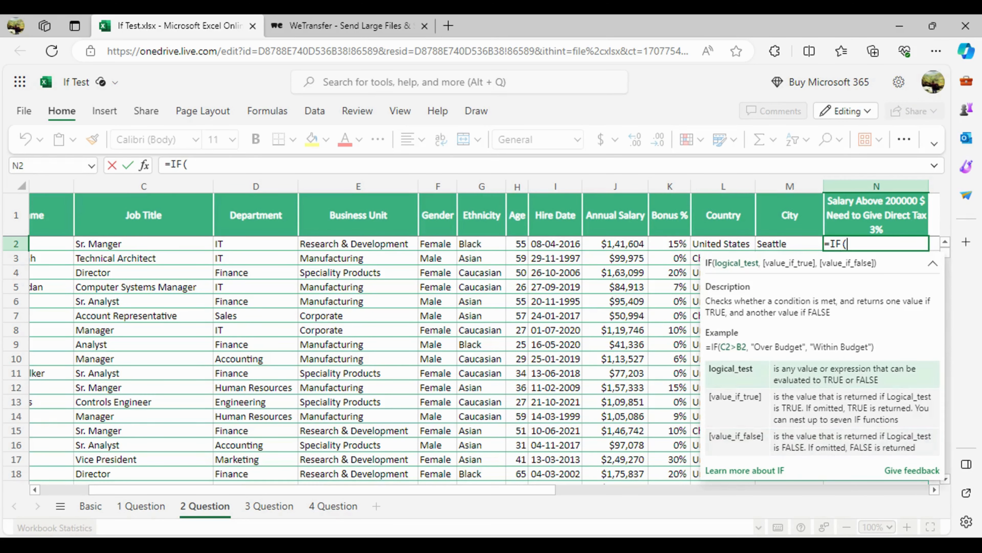
pyautogui.click(634, 247)
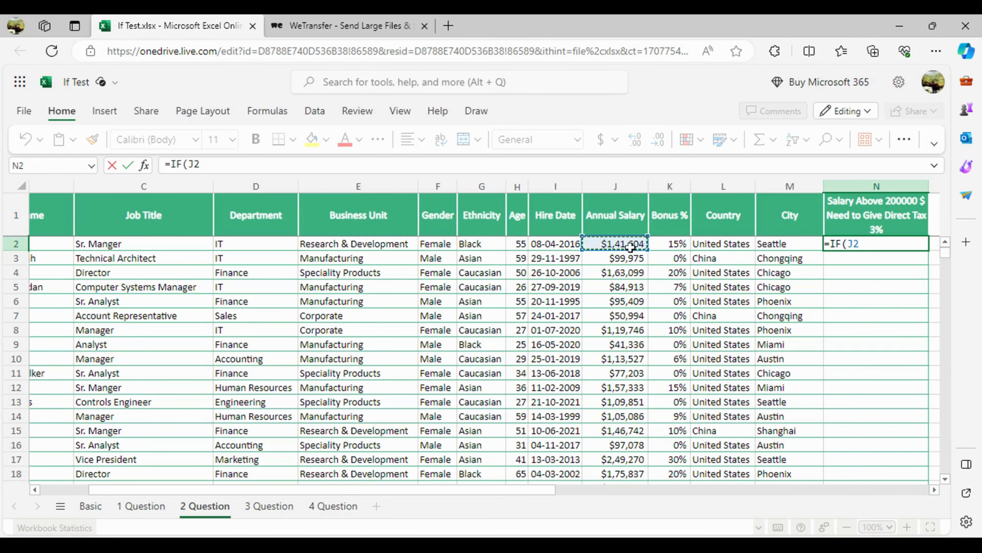
pyautogui.write('>20')
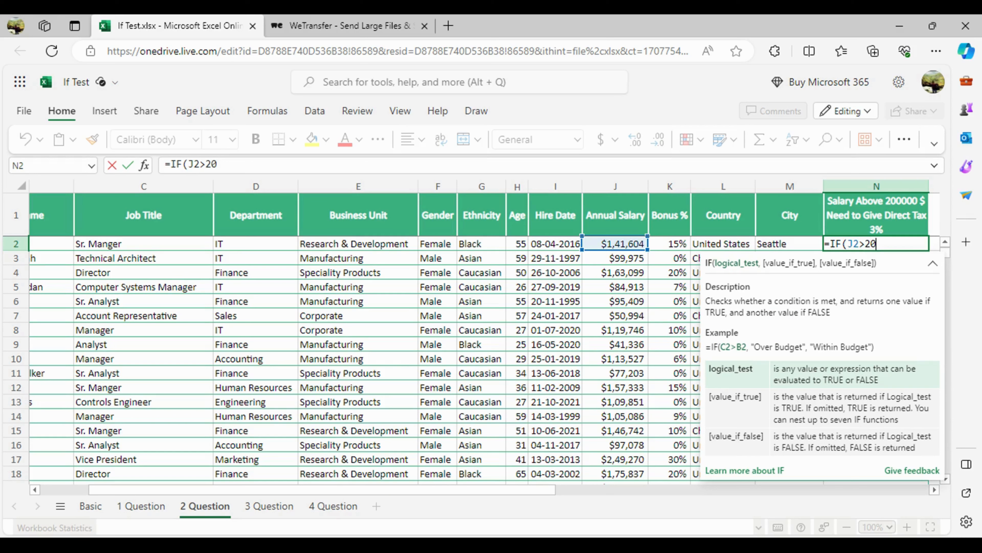
pyautogui.write('0000,')
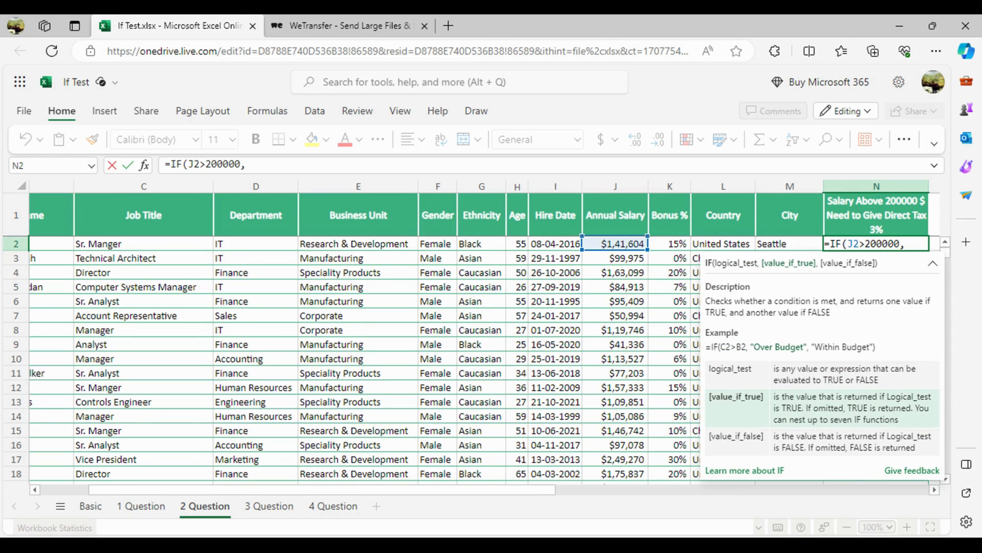
pyautogui.click(626, 243)
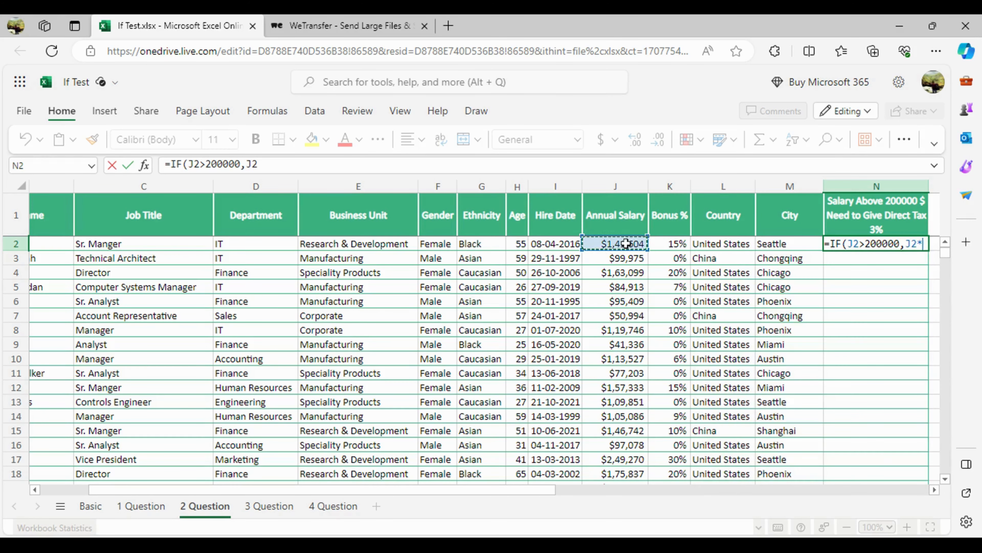
pyautogui.write('*3')
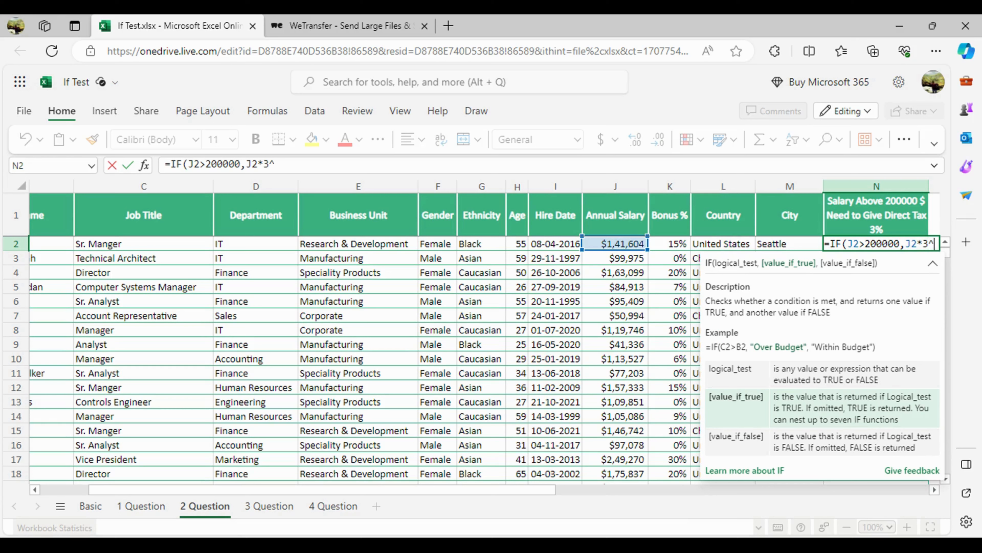
pyautogui.write('%,0')
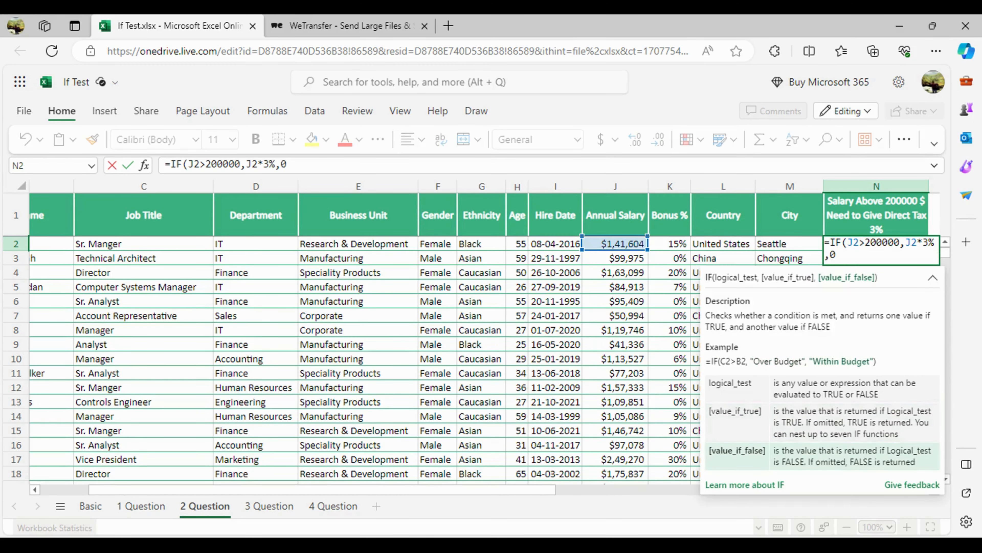
pyautogui.press('Return')
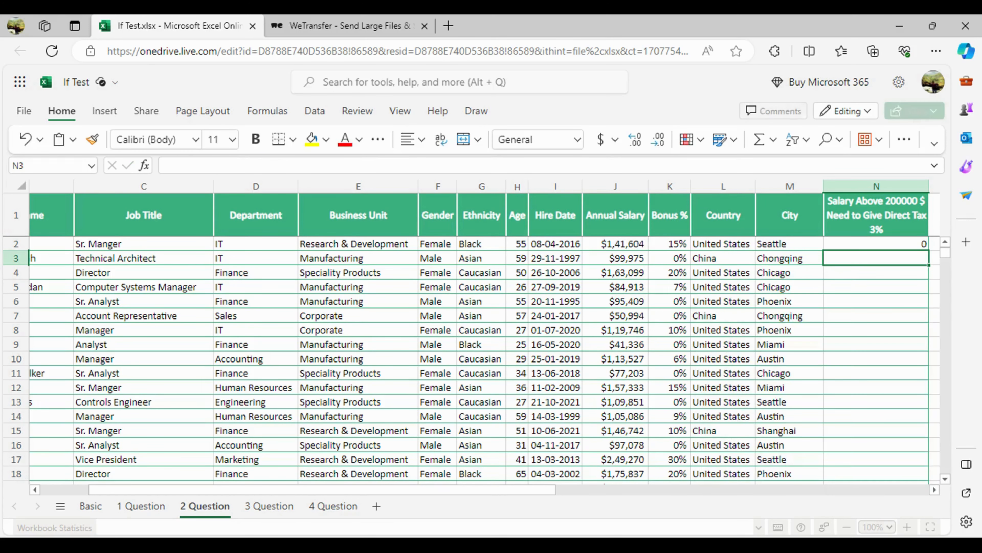
# - Fill the direct tax formula from N2 down to N1001 and return to N2
pyautogui.press('Left')
pyautogui.hotkey('ctrl', 'Down')
pyautogui.press('Right')
pyautogui.hotkey('ctrl', 'shift', 'Up')
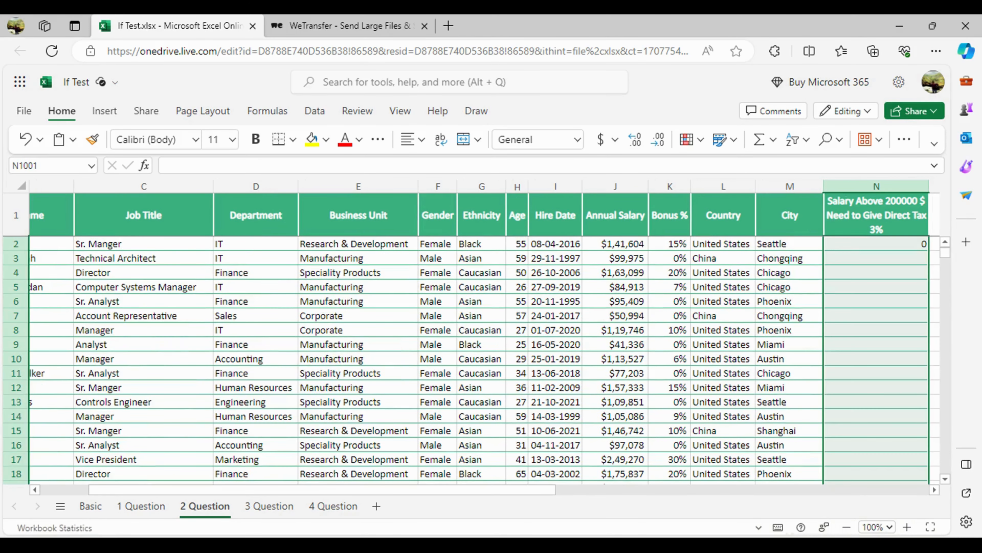
pyautogui.hotkey('ctrl', 'd')
pyautogui.hotkey('ctrl', 'Up')
pyautogui.press('Down')
pyautogui.press('Down')
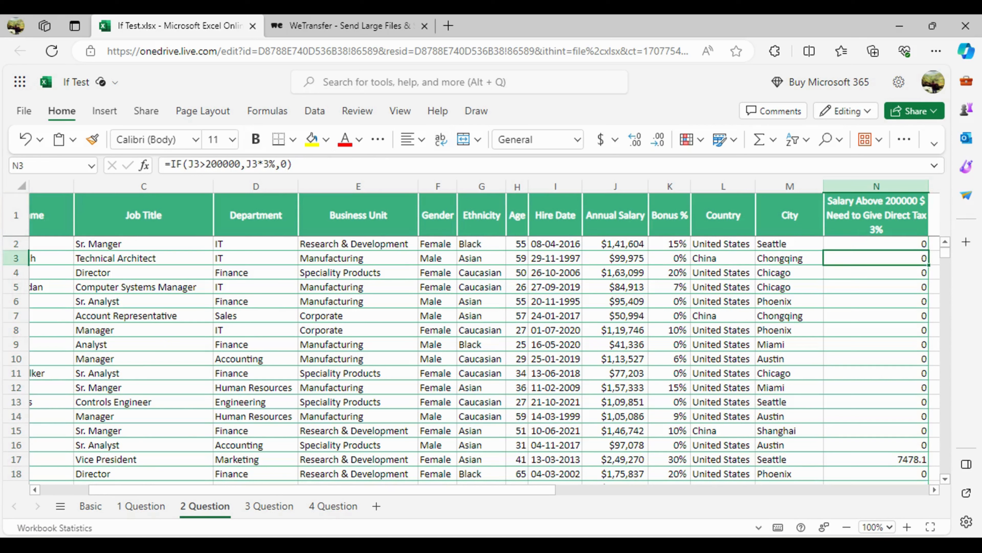
pyautogui.press('Down')
pyautogui.press('Down')
pyautogui.press('Up')
pyautogui.press('Up')
pyautogui.press('Up')
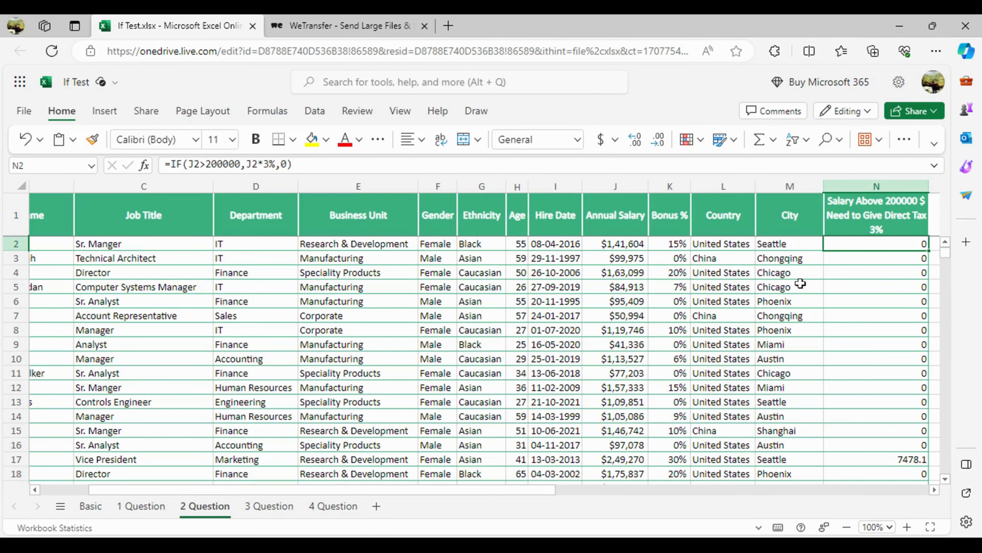
# - Check the direct tax in N17 against the annual salary in J17 of the same row
pyautogui.click(867, 459)
pyautogui.press('Left')
pyautogui.press('Left')
pyautogui.press('Left')
pyautogui.press('Left')
pyautogui.press('Left')
pyautogui.press('Left')
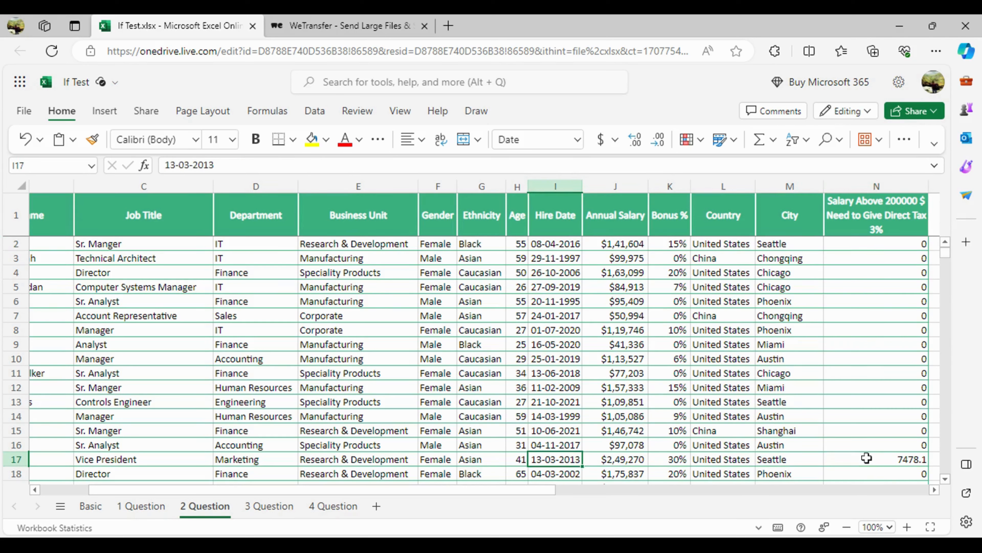
pyautogui.press('Right')
pyautogui.press('Right')
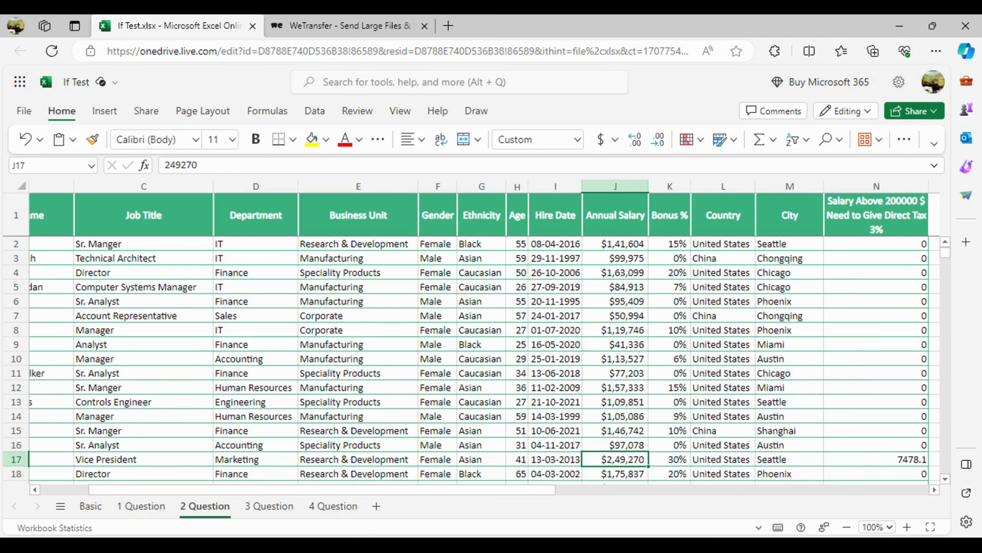
pyautogui.press('Right')
pyautogui.press('Right')
pyautogui.press('Right')
pyautogui.press('Right')
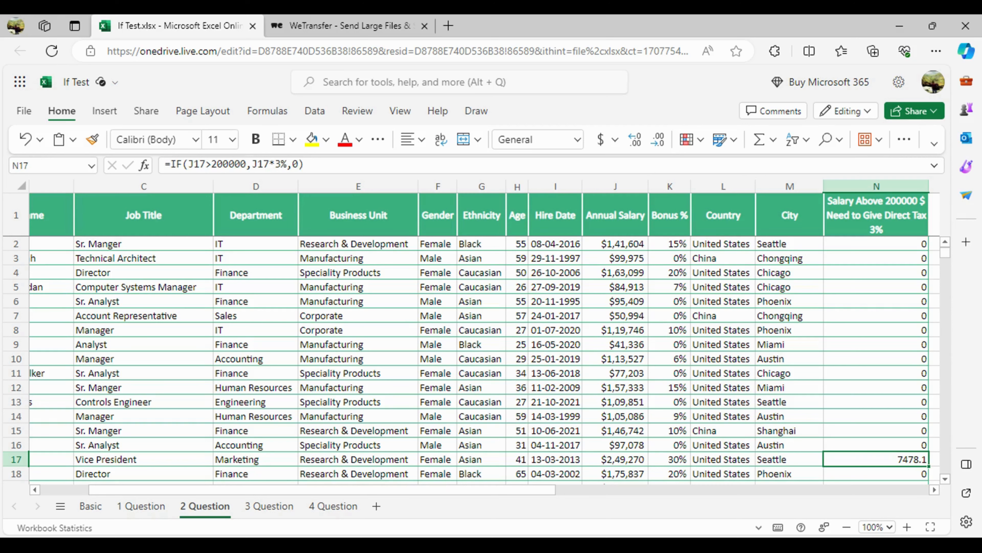
# - Examine the direct tax results down column N to the last row, 1001, and return to N2
pyautogui.press('Down')
pyautogui.press('Down')
pyautogui.press('Down')
pyautogui.press('Down')
pyautogui.press('Down')
pyautogui.press('Down')
pyautogui.press('Down')
pyautogui.press('Down')
pyautogui.press('Down')
pyautogui.press('Down')
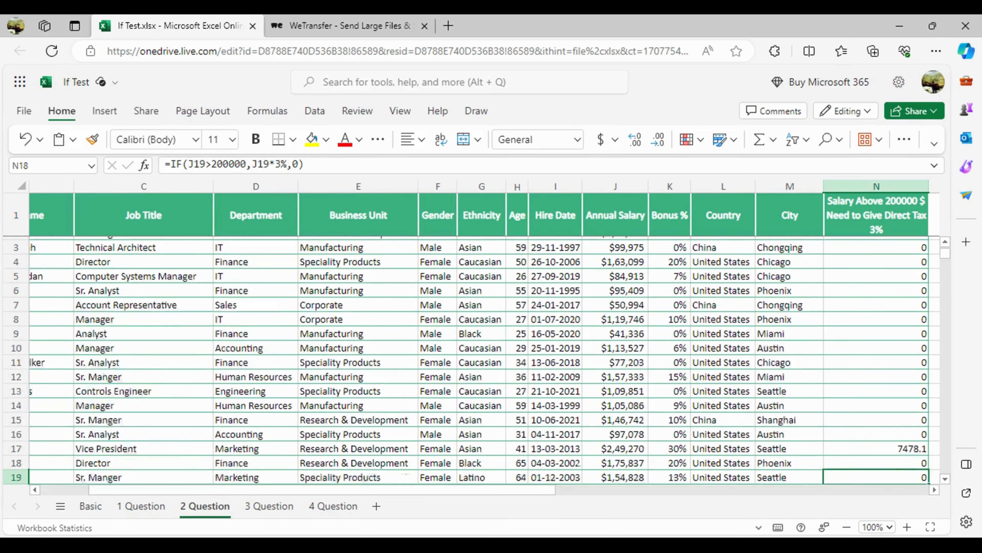
pyautogui.hotkey('ctrl', 'Down')
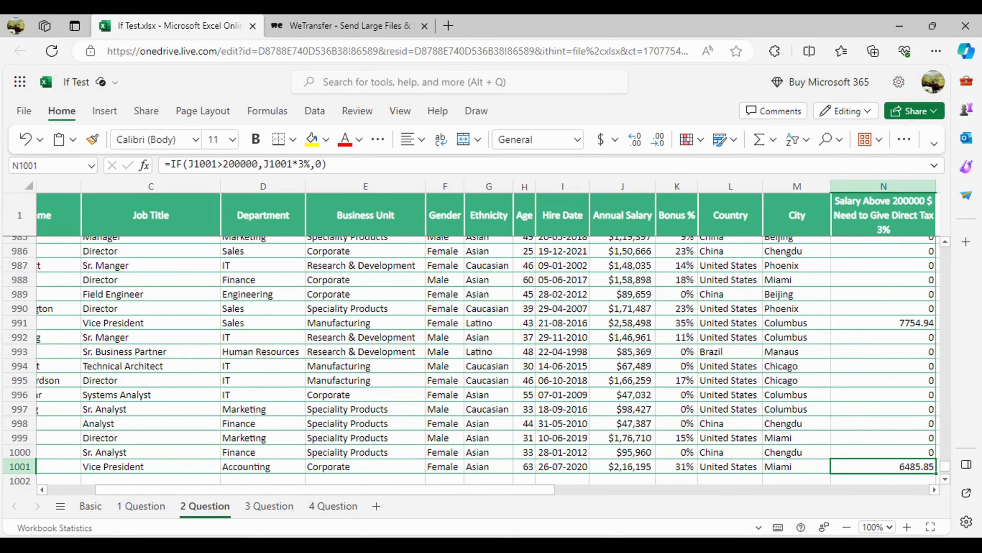
pyautogui.hotkey('ctrl', 'Up')
pyautogui.press('Down')
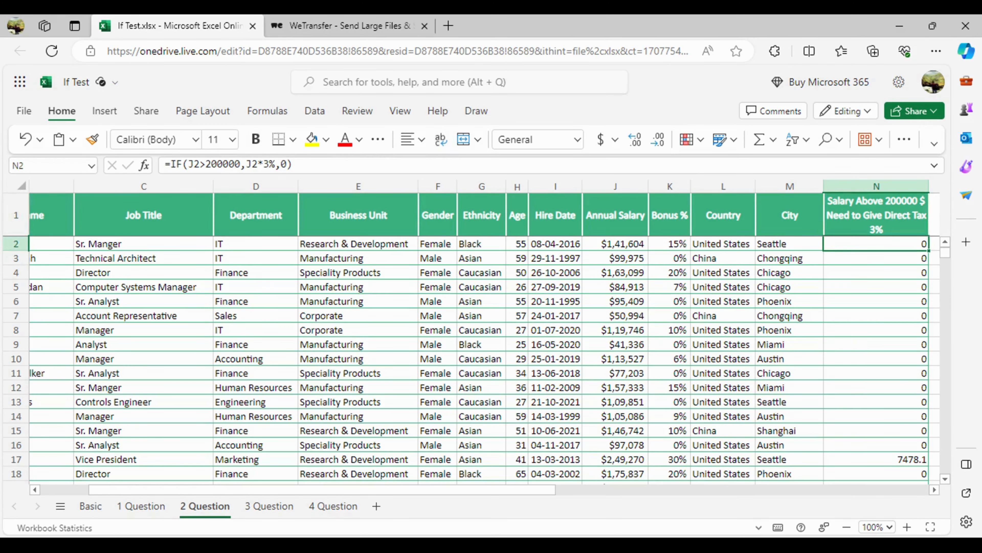